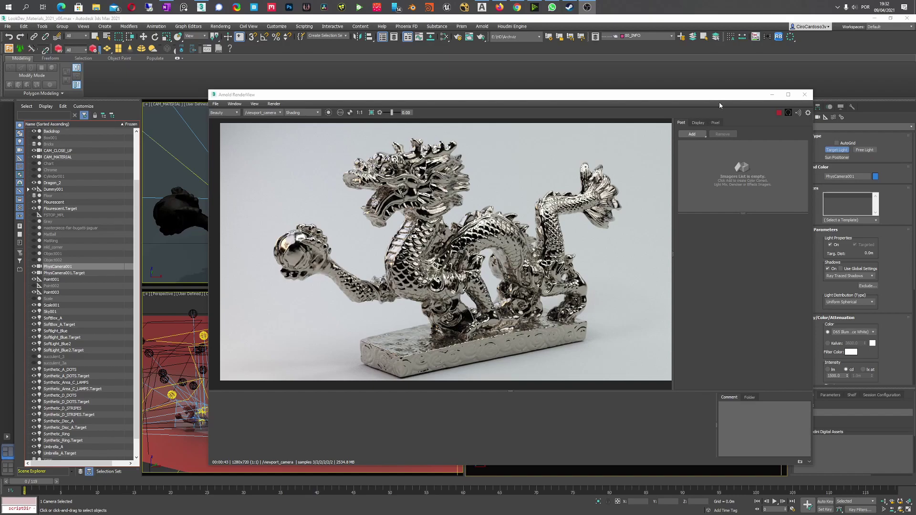
Nudge the Arnold RenderView window and drag the splitter down to enlarge the imager list.
{"action": "left_click_drag", "start_coordinate": [725, 100], "coordinate": [727, 105]}
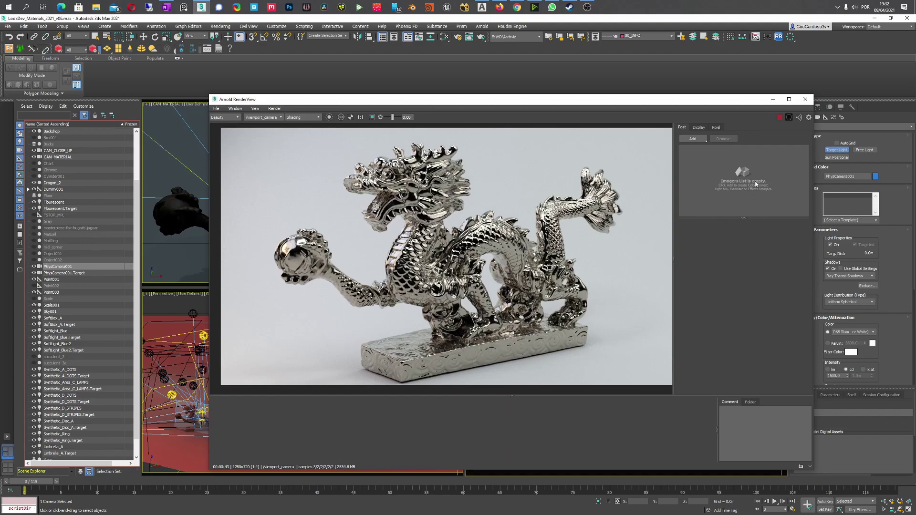
{"action": "left_click_drag", "start_coordinate": [746, 217], "coordinate": [746, 242]}
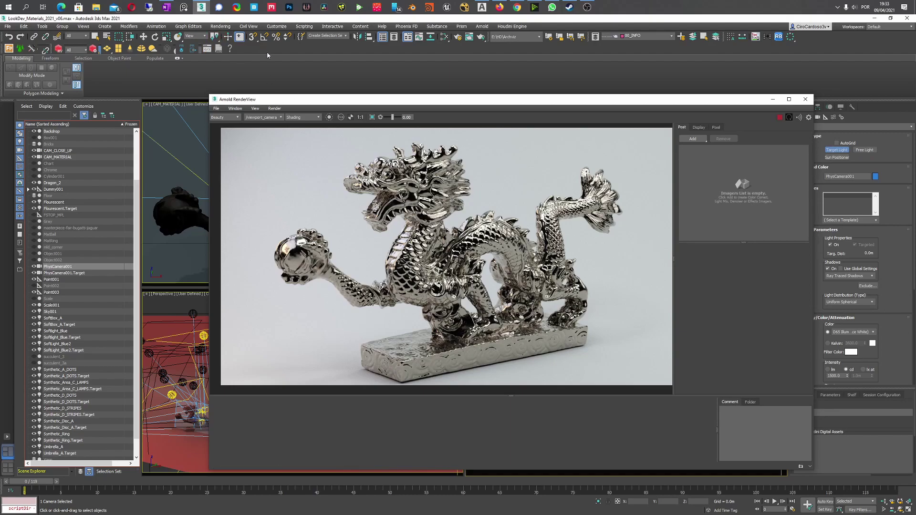
Open the Environment settings with the Common Parameters and Atmosphere rollouts collapsed.
{"action": "left_click", "coordinate": [220, 26]}
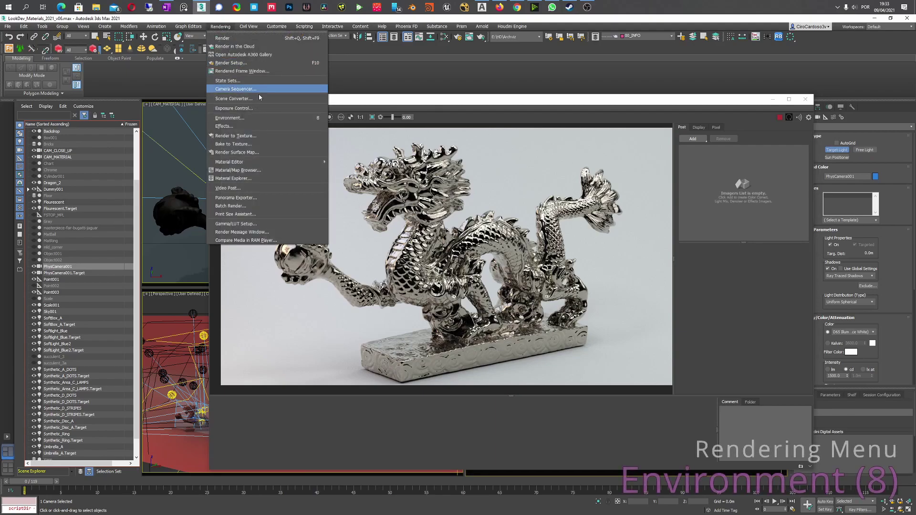
{"action": "left_click", "coordinate": [239, 121]}
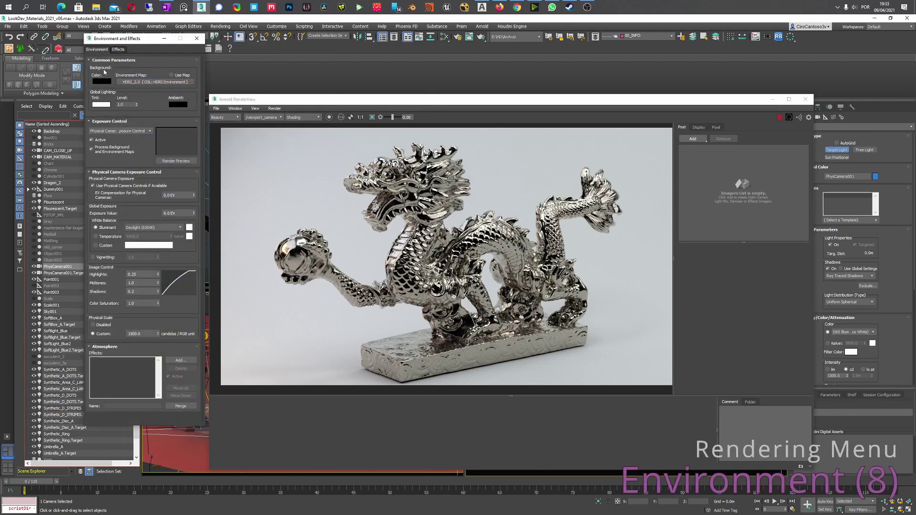
{"action": "left_click", "coordinate": [111, 60]}
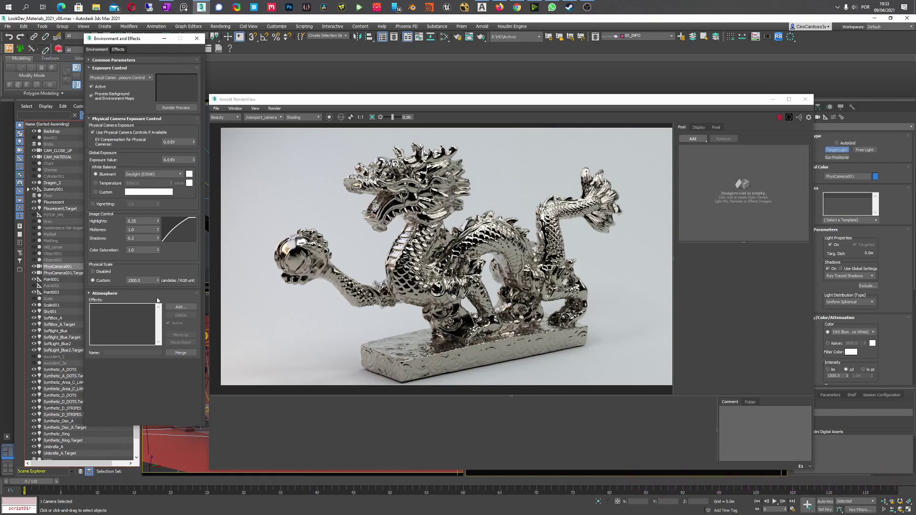
{"action": "left_click", "coordinate": [104, 294]}
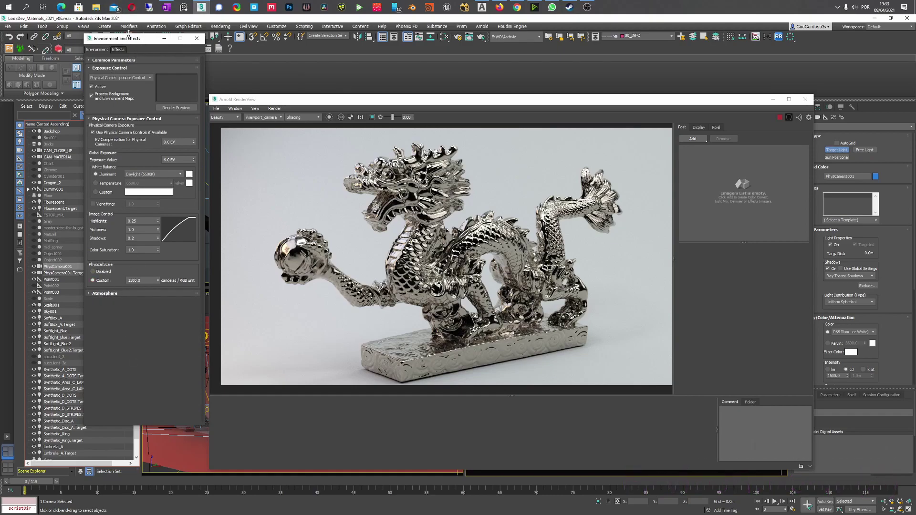
{"action": "left_click_drag", "start_coordinate": [130, 41], "coordinate": [133, 77]}
Keep Physical Camera Exposure Control as the exposure type and enable processing background and environment maps.
{"action": "left_click", "coordinate": [112, 115]}
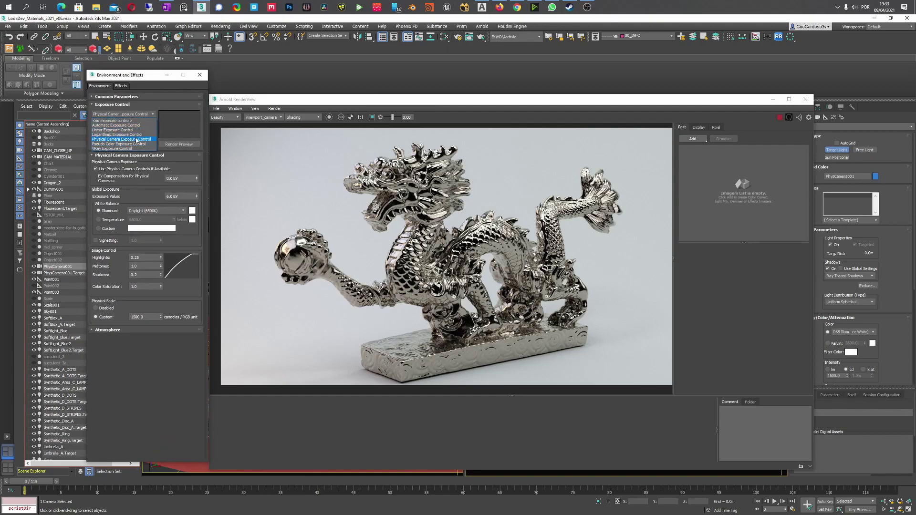
{"action": "left_click", "coordinate": [139, 87]}
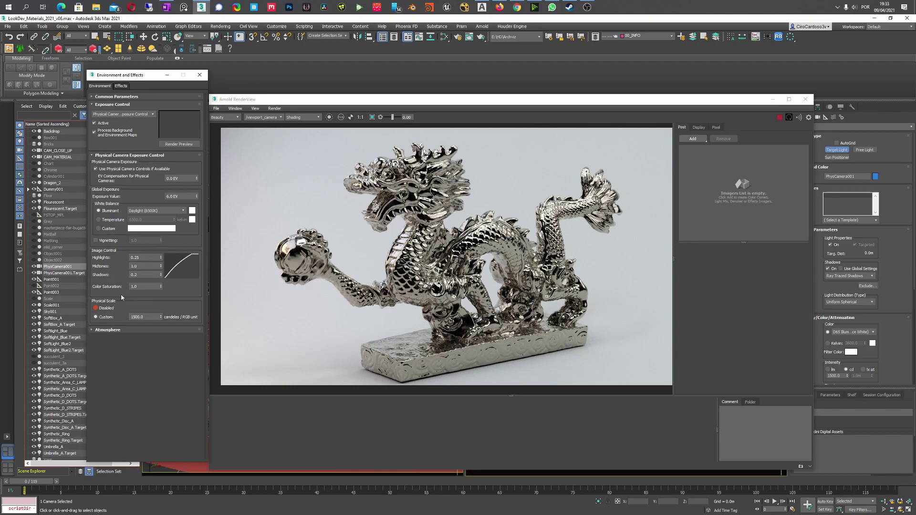
{"action": "left_click", "coordinate": [94, 132]}
Store a snapshot of the physically exposed dragon render in Arnold RenderView.
{"action": "double_click", "coordinate": [149, 257]}
{"action": "left_click", "coordinate": [801, 467]}
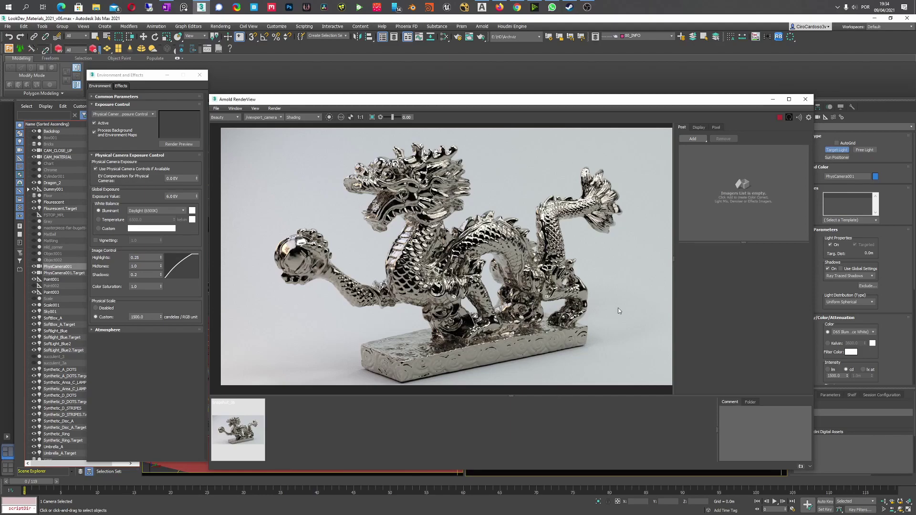
{"action": "left_click", "coordinate": [693, 139]}
{"action": "left_click", "coordinate": [734, 166]}
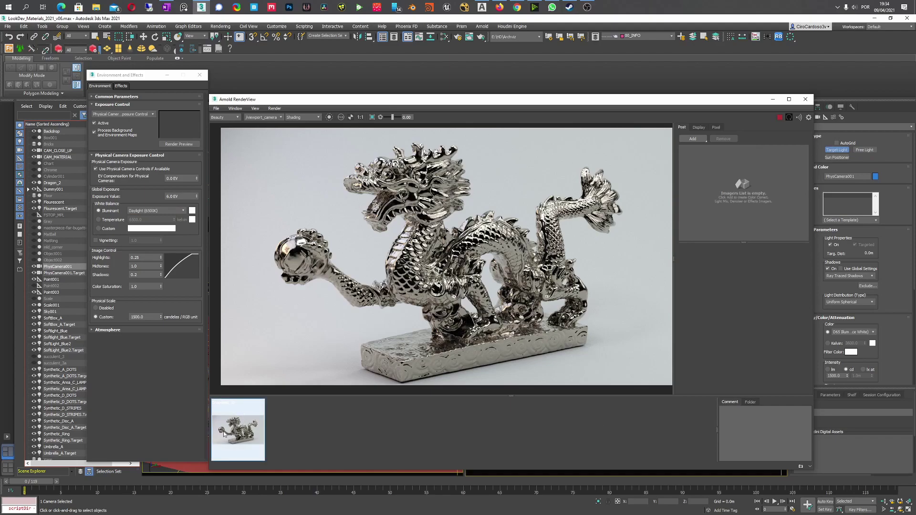
Set Exposure Control to none and add an Exposure imager in the Post tab.
{"action": "left_click", "coordinate": [130, 113]}
{"action": "left_click", "coordinate": [114, 120]}
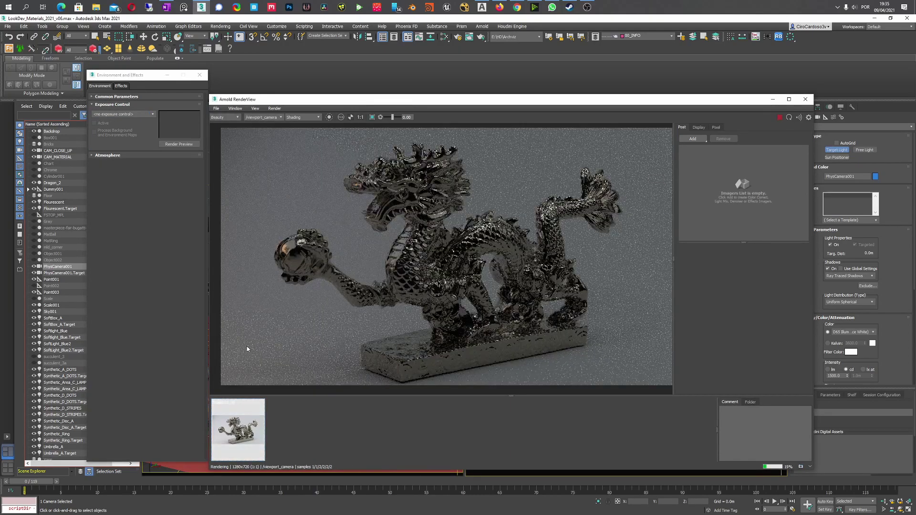
{"action": "left_click", "coordinate": [694, 139]}
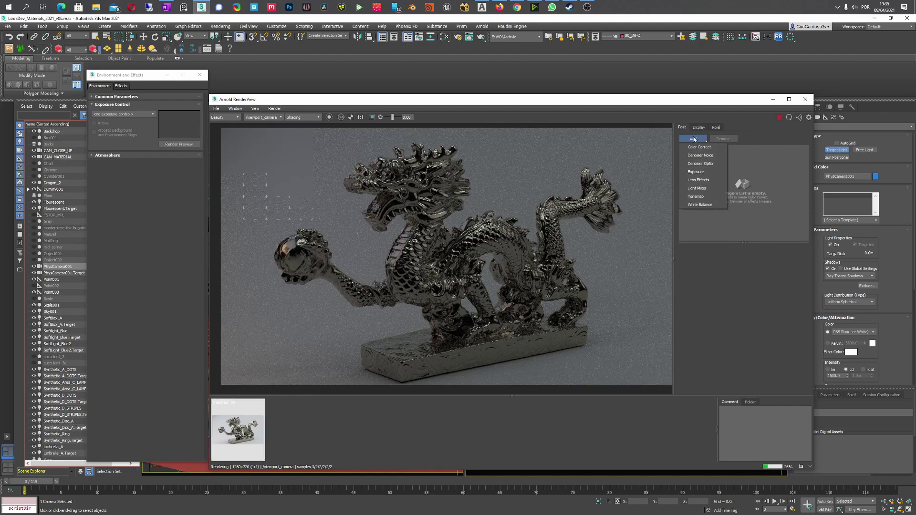
{"action": "left_click", "coordinate": [696, 172]}
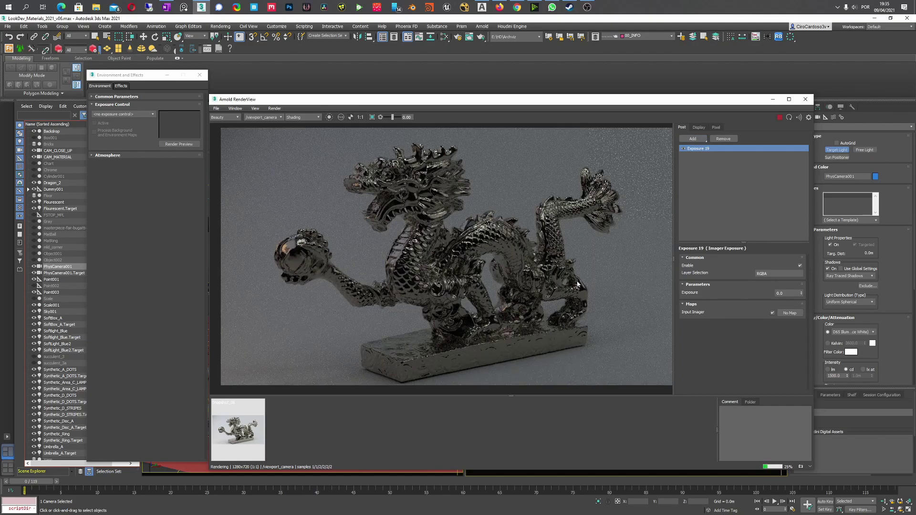
Return to the live render and set the Exposure imager's value to 3.05.
{"action": "double_click", "coordinate": [791, 294]}
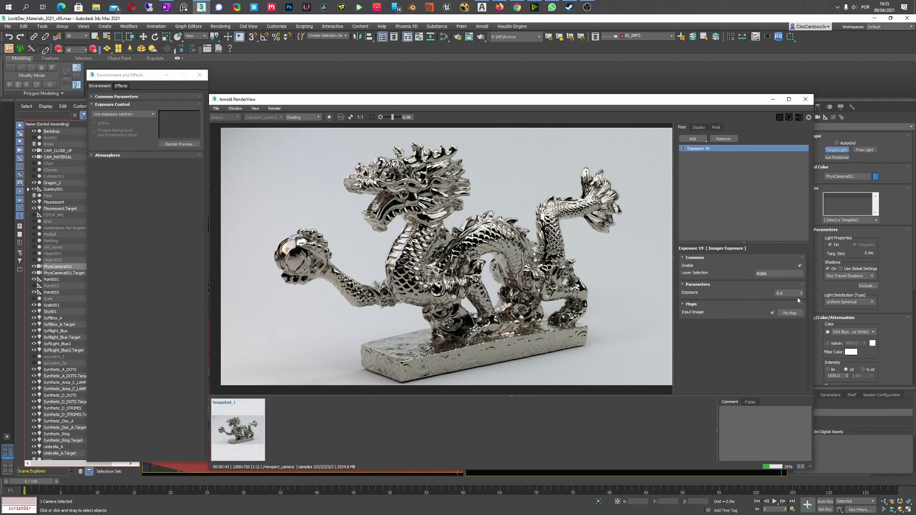
{"action": "left_click", "coordinate": [213, 457]}
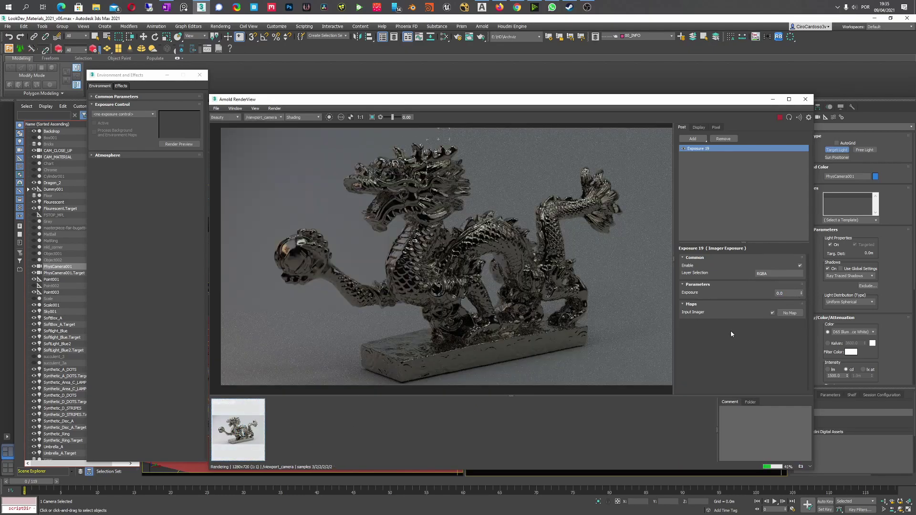
{"action": "double_click", "coordinate": [785, 295]}
{"action": "type", "text": "3.05"}
{"action": "key", "text": "Return"}
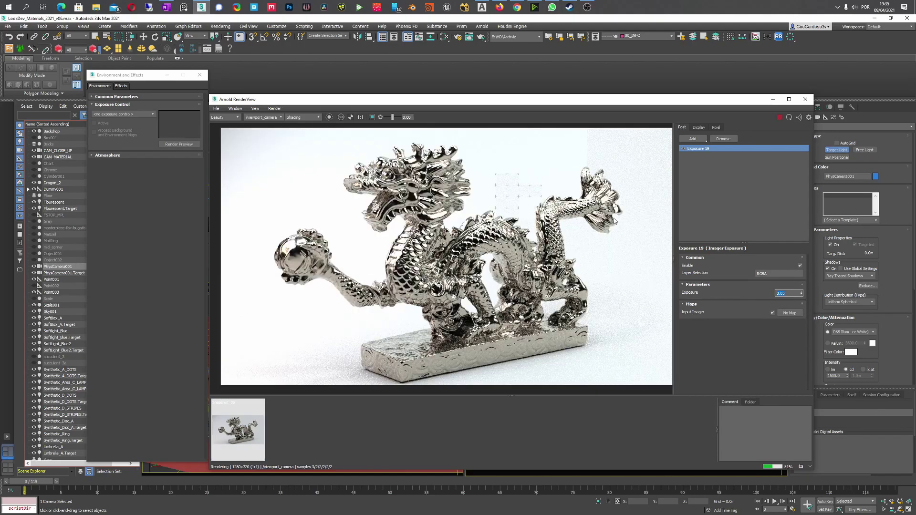
{"action": "left_click", "coordinate": [694, 139]}
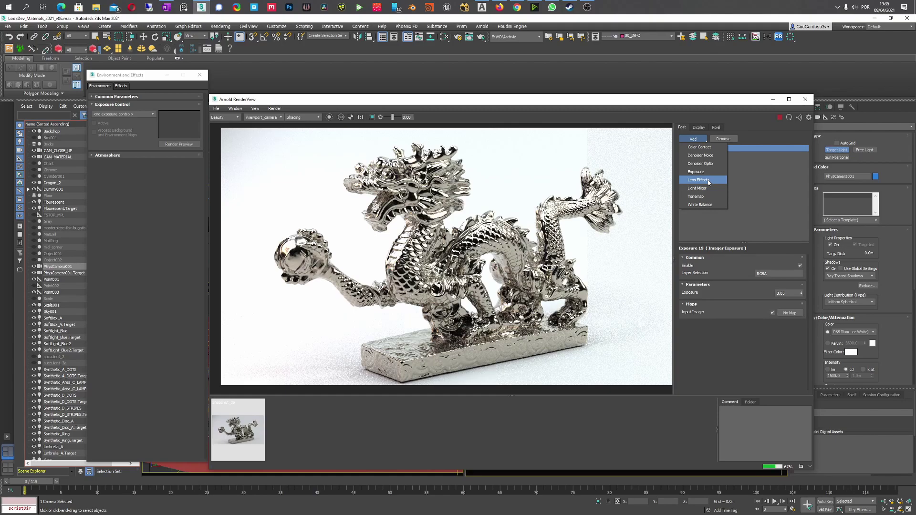
Add a Tonemap imager, switch its mode to reinhard, and collapse the Filmic settings.
{"action": "left_click", "coordinate": [699, 196]}
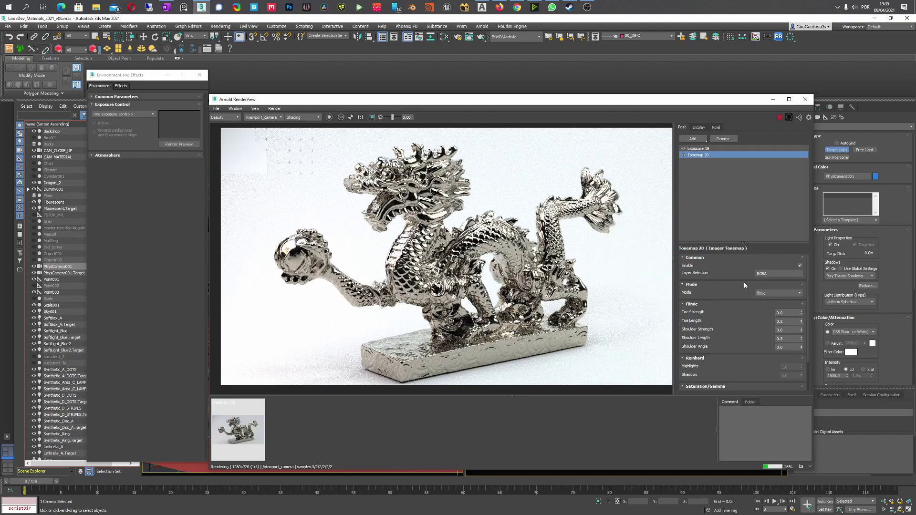
{"action": "left_click", "coordinate": [770, 293]}
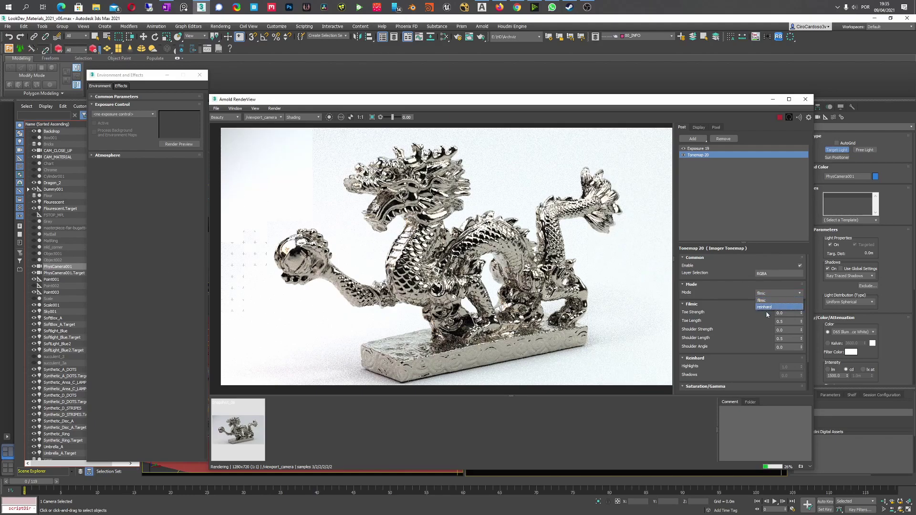
{"action": "left_click", "coordinate": [766, 307]}
{"action": "left_click", "coordinate": [699, 286]}
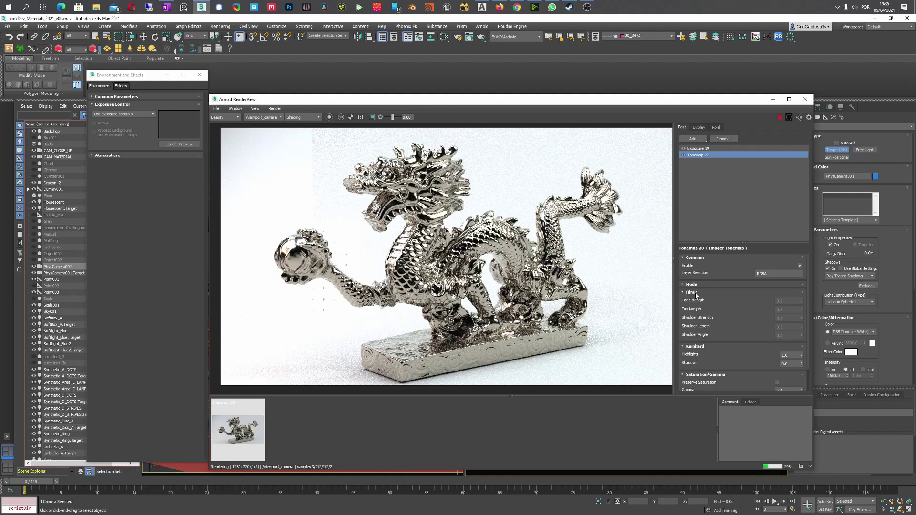
{"action": "left_click", "coordinate": [693, 292]}
Enter Reinhard Highlights 0.25 and Shadows 0.2.
{"action": "left_click", "coordinate": [787, 308]}
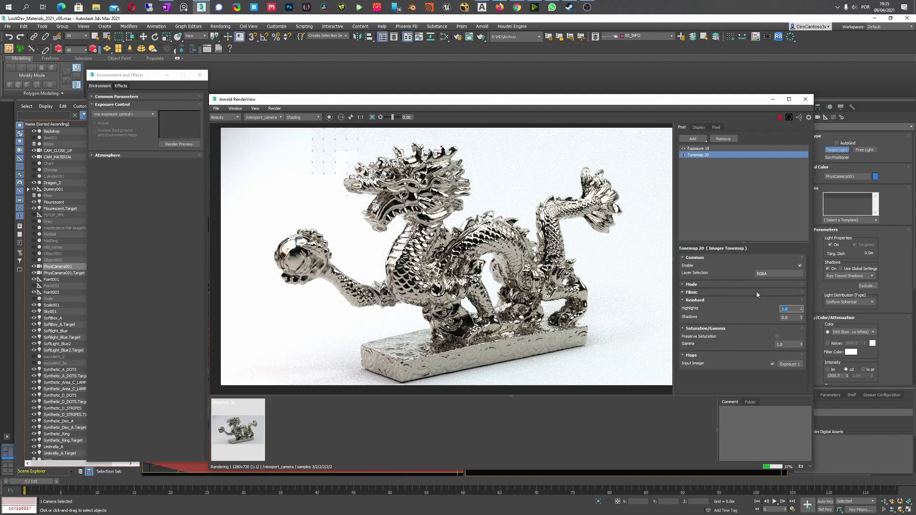
{"action": "type", "text": ".25"}
{"action": "key", "text": "Tab"}
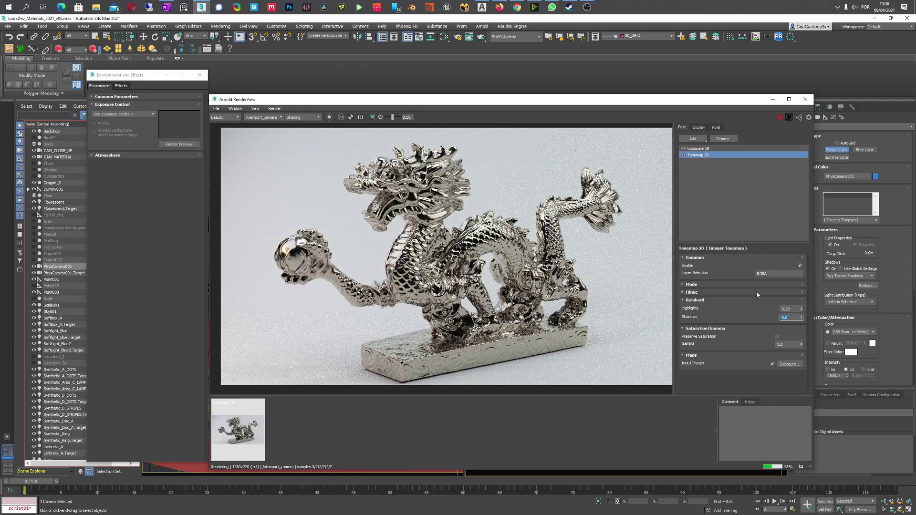
{"action": "type", "text": "0.2"}
{"action": "key", "text": "Return"}
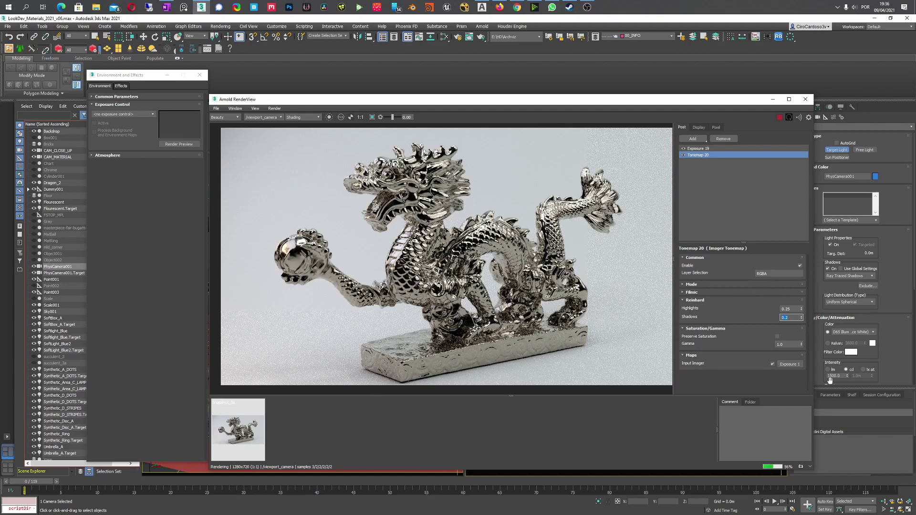
{"action": "right_click", "coordinate": [244, 430]}
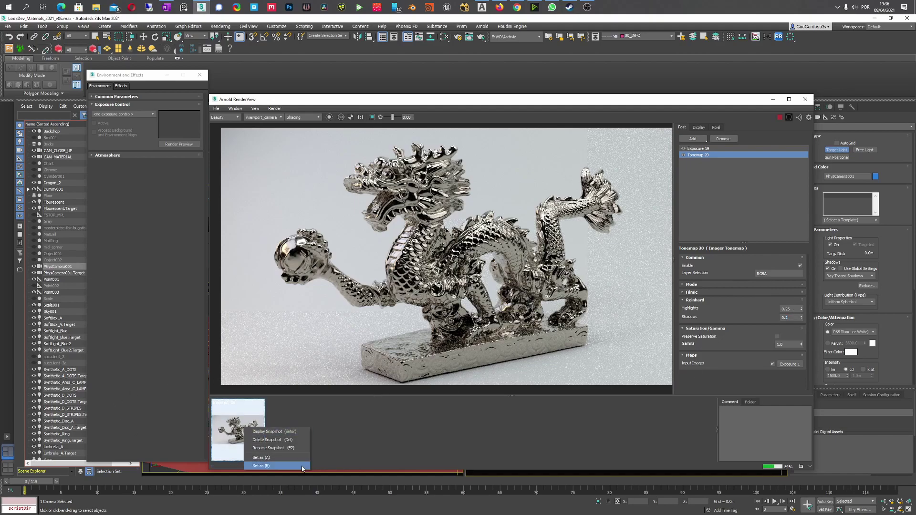
{"action": "left_click", "coordinate": [274, 456]}
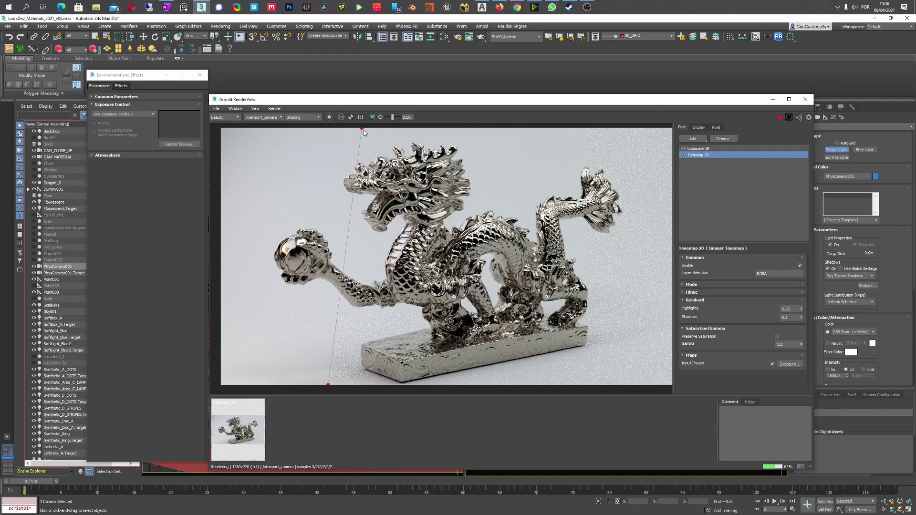
{"action": "left_click_drag", "start_coordinate": [364, 130], "coordinate": [465, 198]}
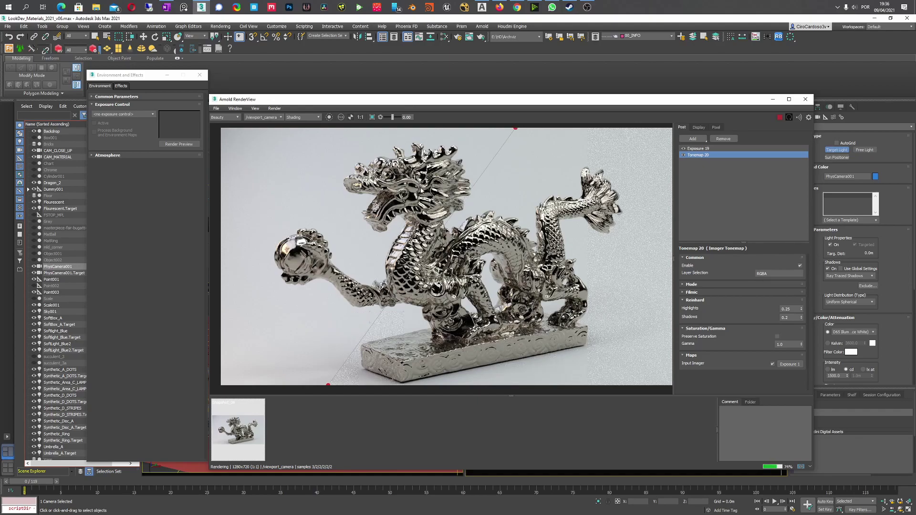
{"action": "right_click", "coordinate": [256, 420]}
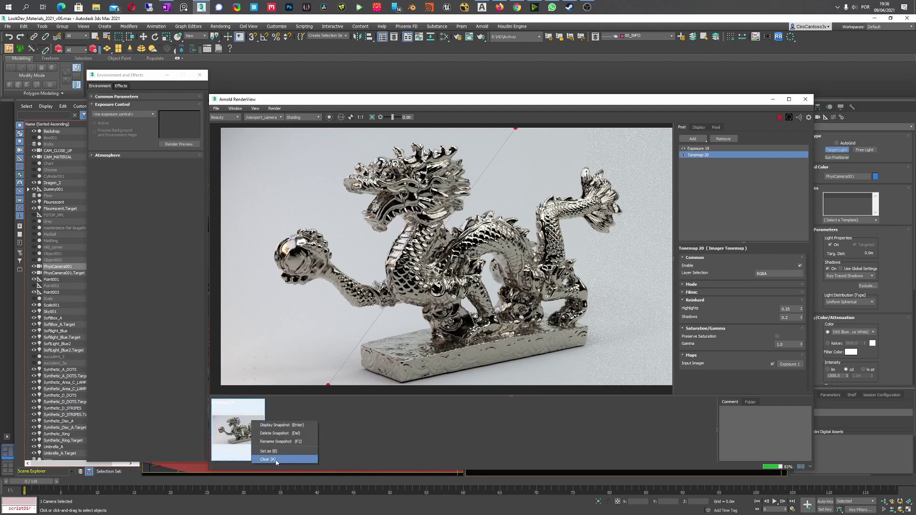
{"action": "left_click", "coordinate": [291, 458]}
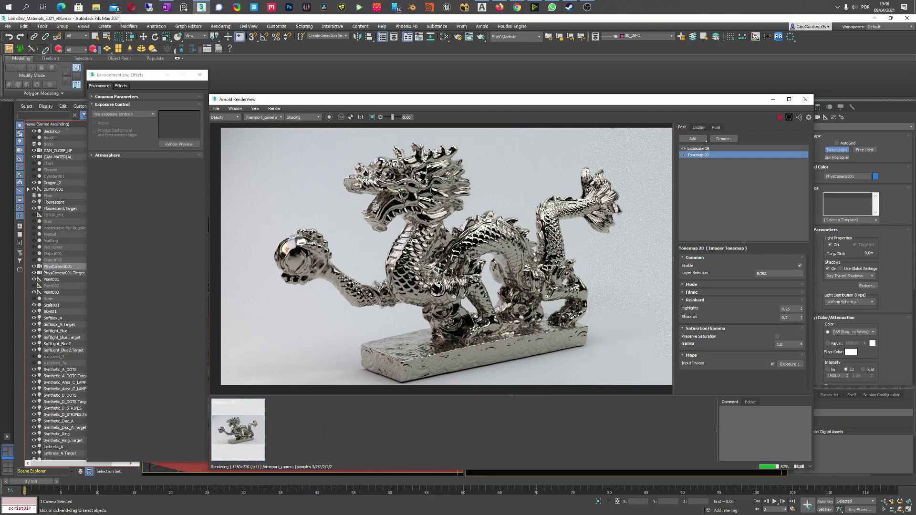
Switch the Tonemap imager to filmic mode and set Toe Strength to 0.25.
{"action": "left_click", "coordinate": [705, 292]}
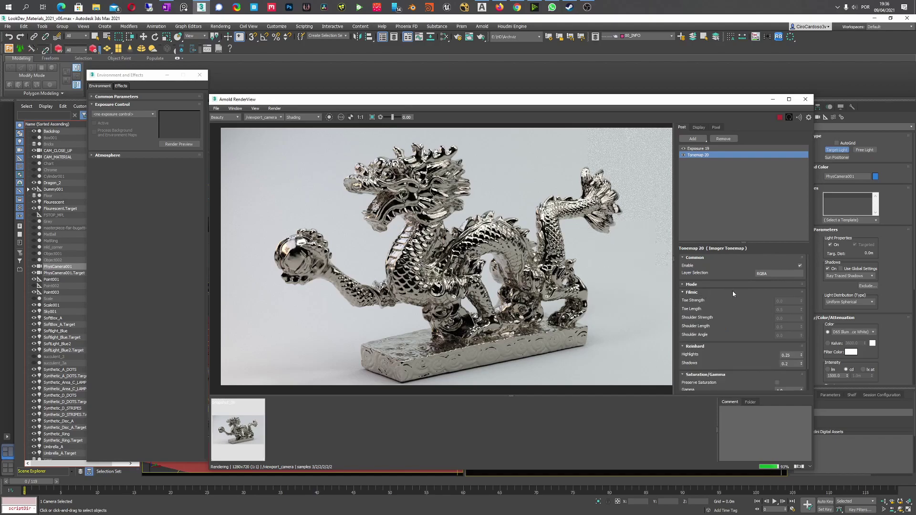
{"action": "left_click", "coordinate": [729, 285]}
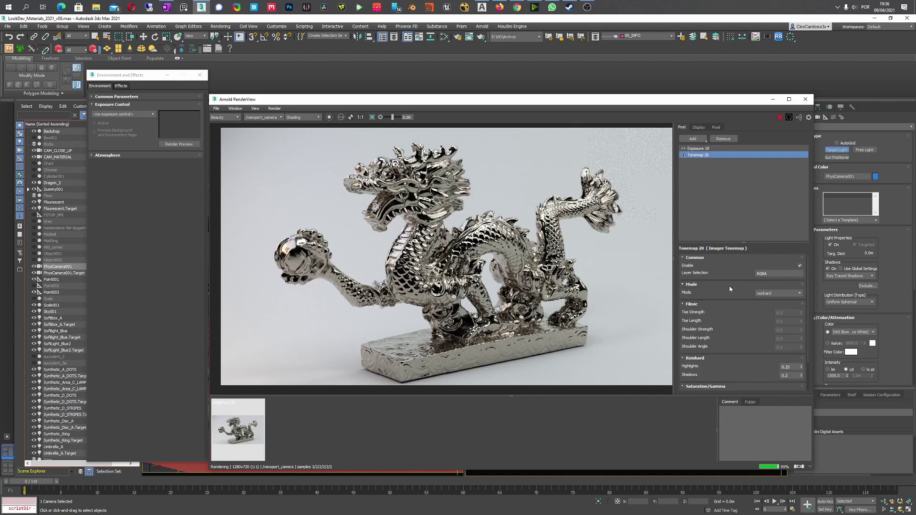
{"action": "left_click", "coordinate": [777, 293]}
{"action": "left_click", "coordinate": [763, 301]}
{"action": "double_click", "coordinate": [789, 313]}
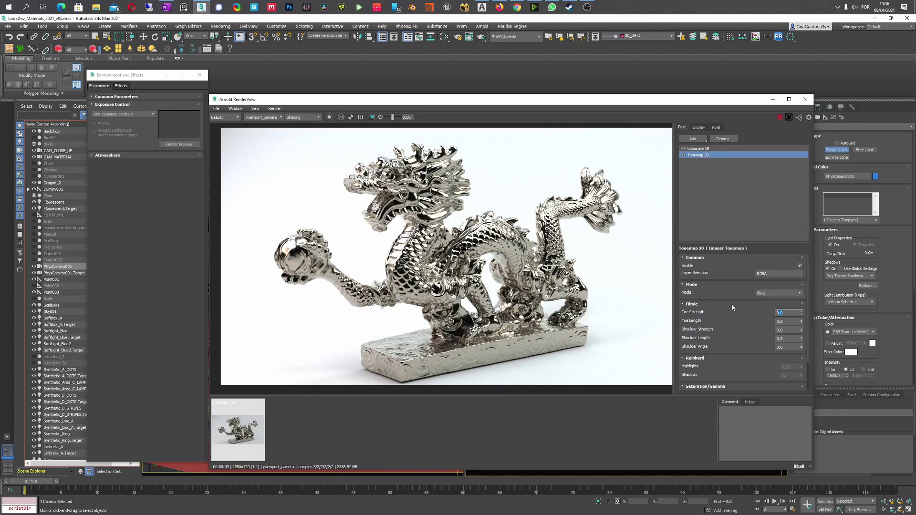
{"action": "type", "text": "0.25"}
{"action": "key", "text": "Return"}
{"action": "key", "text": "Tab"}
{"action": "key", "text": "Tab"}
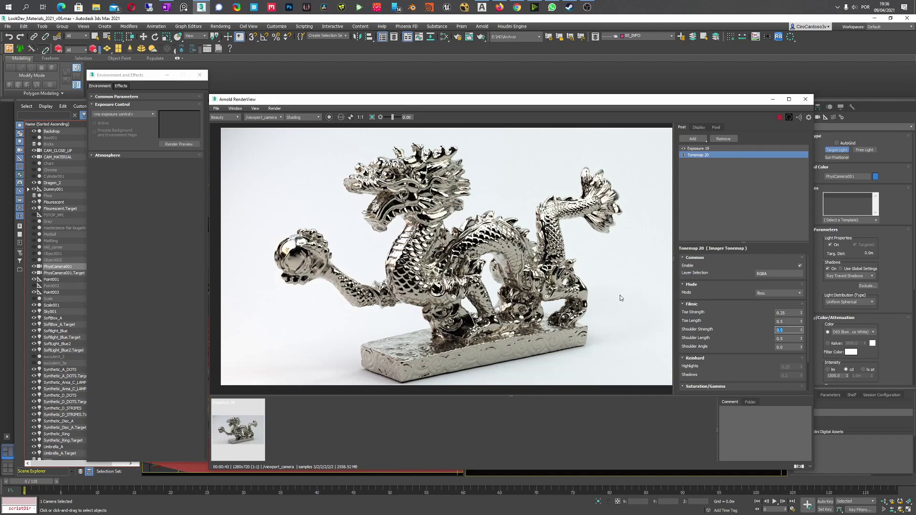
Rearrange the Arnold RenderView and Environment and Effects windows.
{"action": "left_click", "coordinate": [696, 139]}
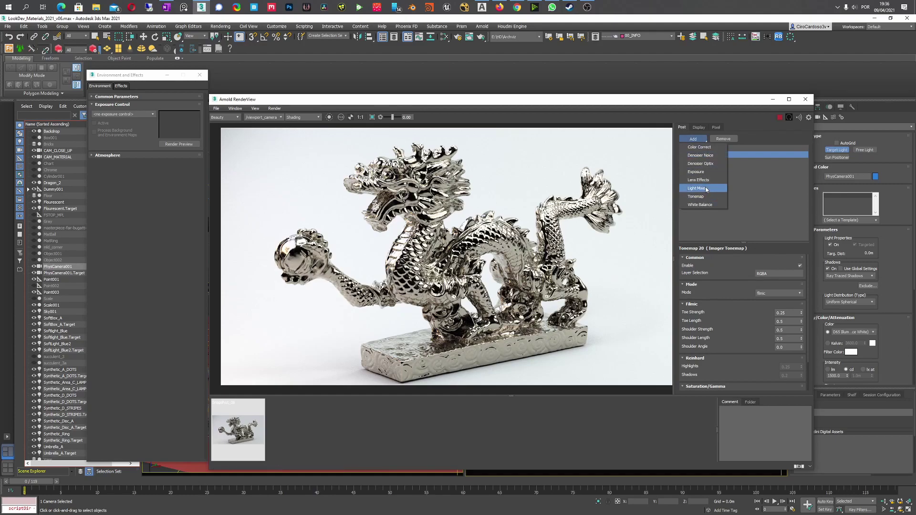
{"action": "left_click", "coordinate": [614, 107]}
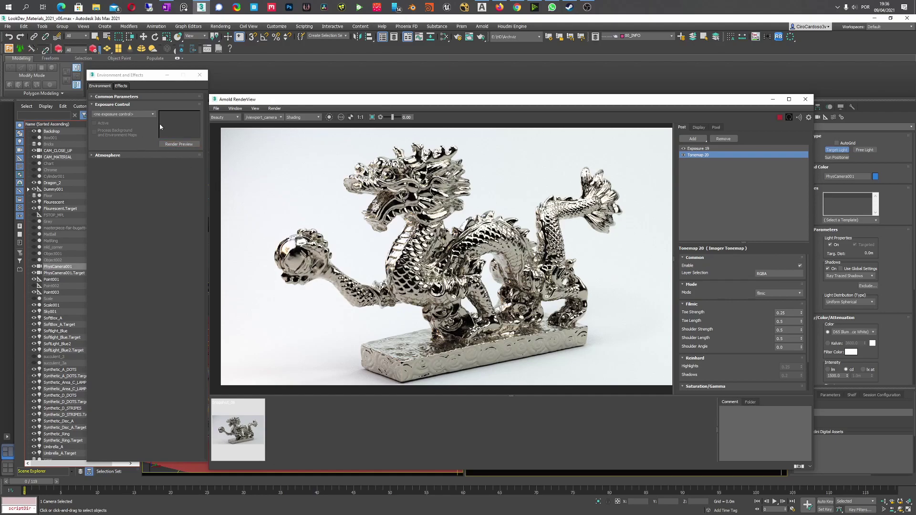
{"action": "left_click_drag", "start_coordinate": [357, 102], "coordinate": [336, 117]}
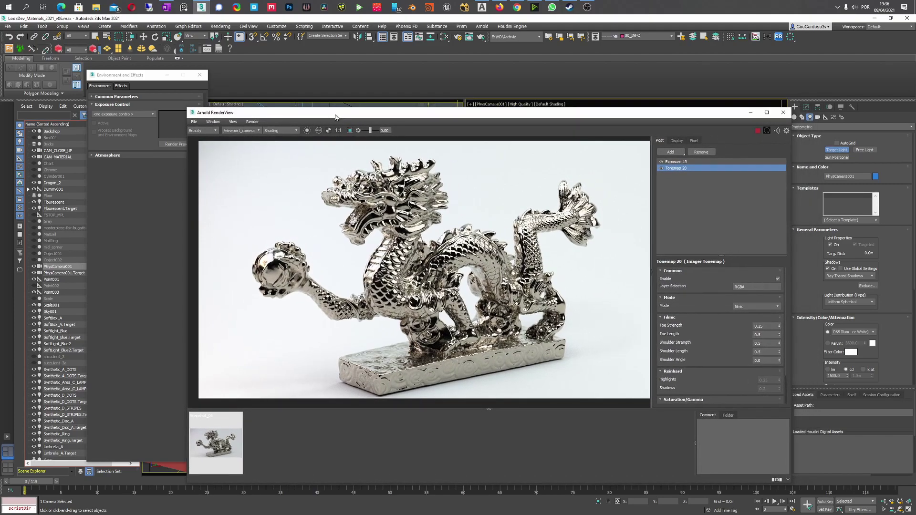
{"action": "left_click", "coordinate": [111, 115]}
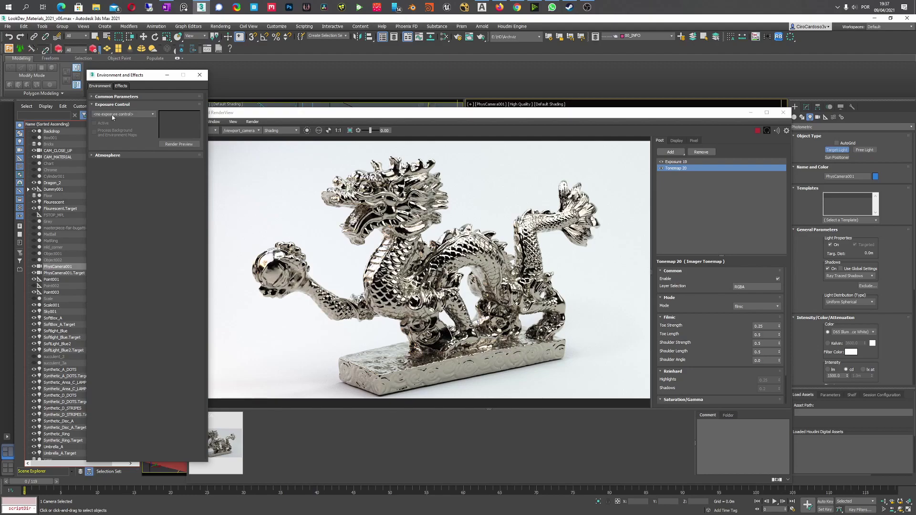
{"action": "left_click_drag", "start_coordinate": [557, 114], "coordinate": [563, 126]}
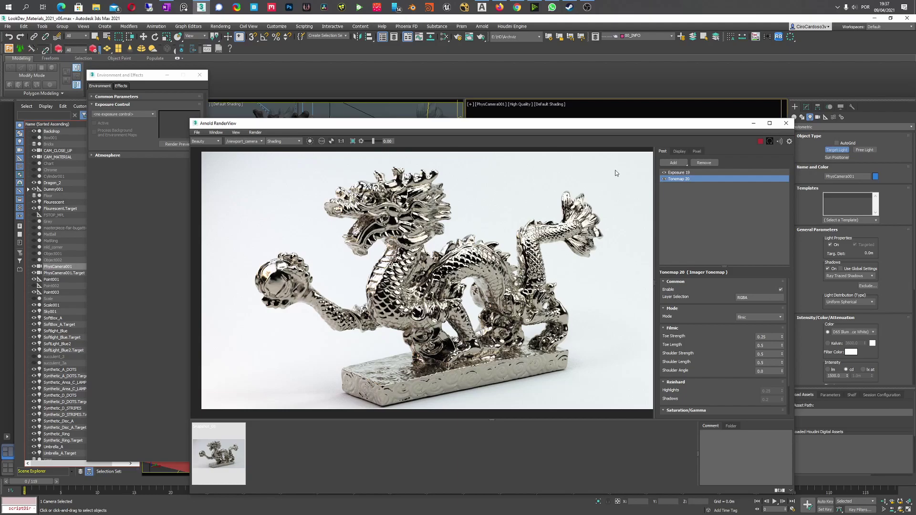
Remove the Tonemap 20 and Exposure 19 imagers and select the physical camera.
{"action": "left_click", "coordinate": [704, 163]}
{"action": "left_click", "coordinate": [703, 164]}
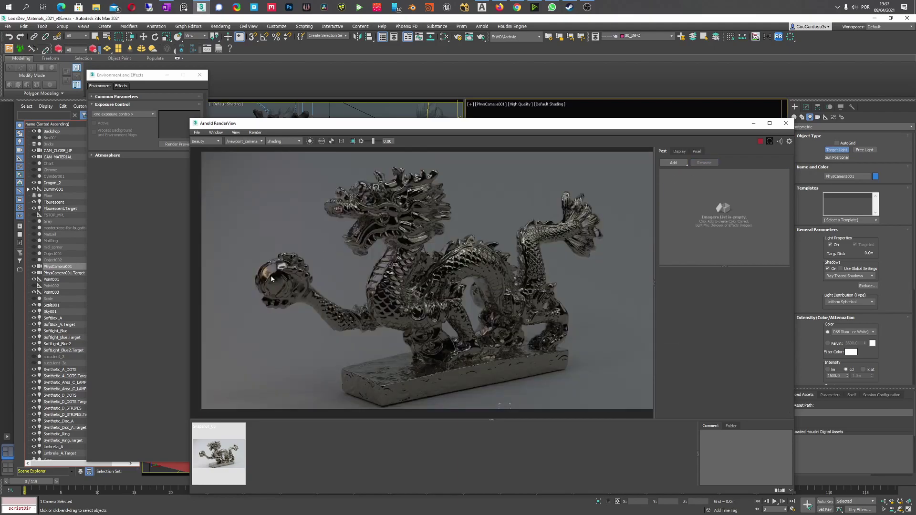
{"action": "left_click", "coordinate": [495, 104]}
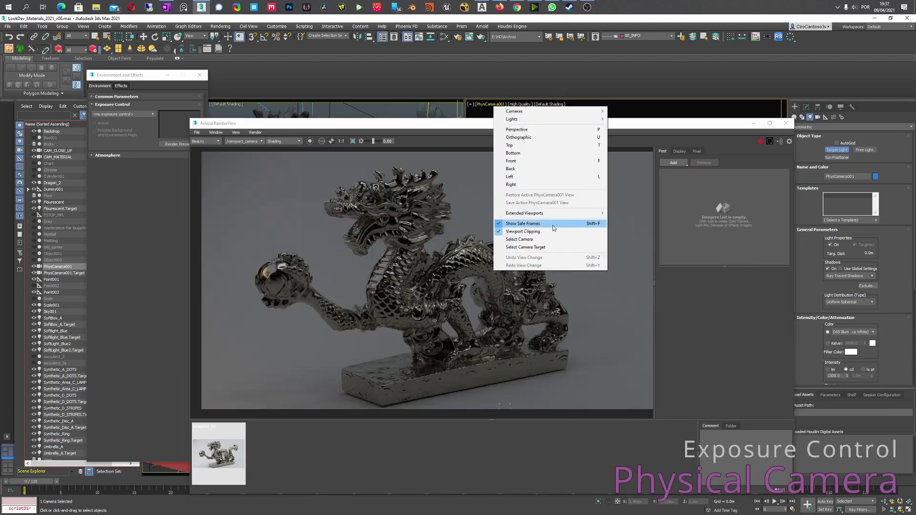
{"action": "left_click", "coordinate": [529, 239]}
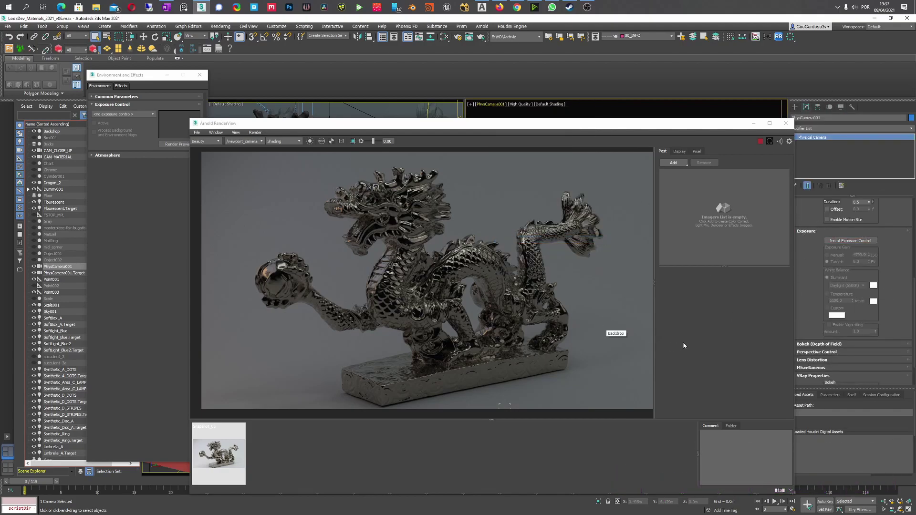
Install the camera's exposure control, then set Exposure Control back to none.
{"action": "left_click", "coordinate": [851, 241]}
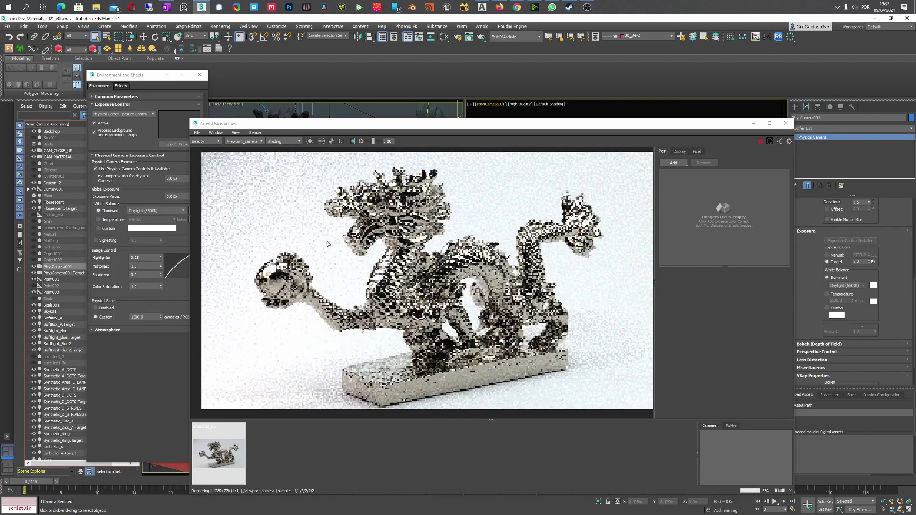
{"action": "left_click", "coordinate": [101, 114]}
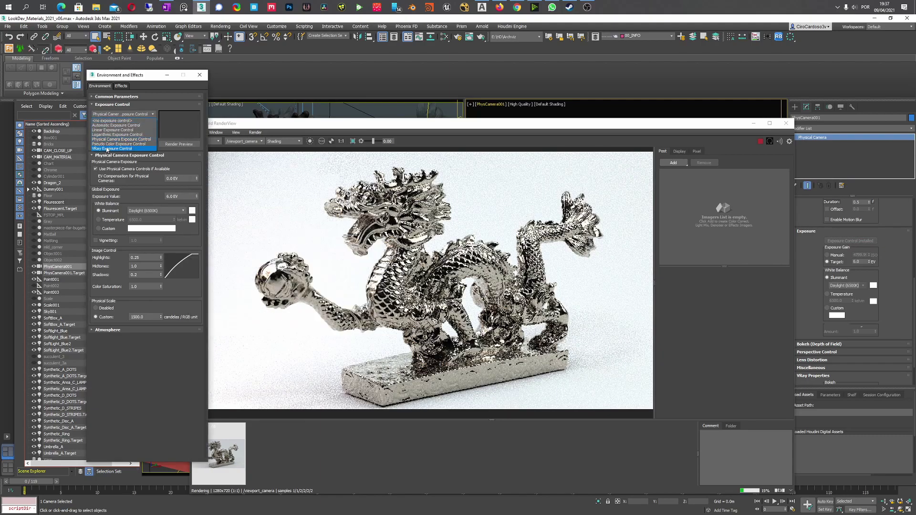
{"action": "left_click", "coordinate": [119, 122]}
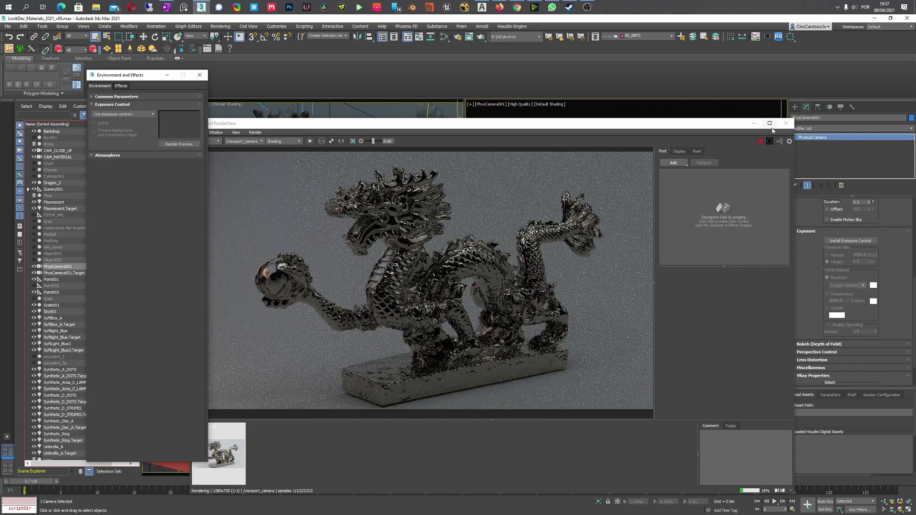
Start a photometric Target Light and accept the switch to Physical Camera Exposure Control.
{"action": "left_click", "coordinate": [796, 107]}
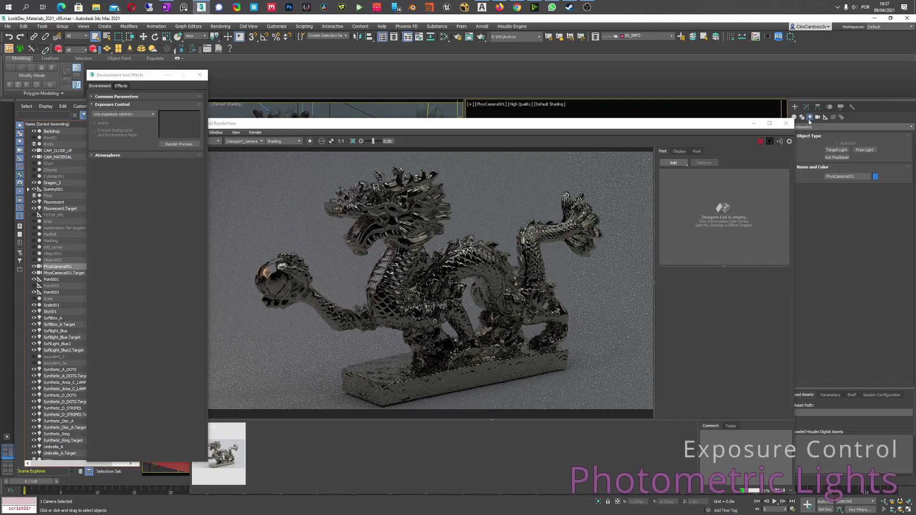
{"action": "left_click", "coordinate": [837, 150]}
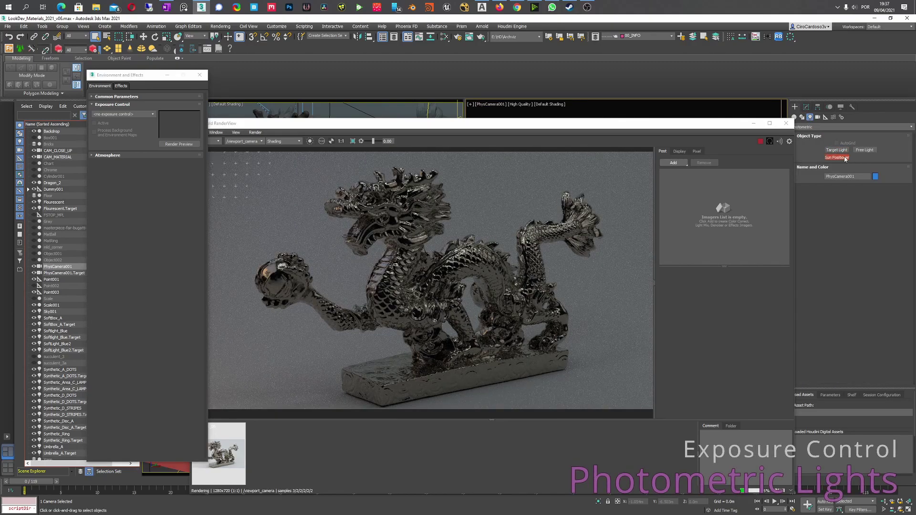
{"action": "left_click", "coordinate": [839, 150]}
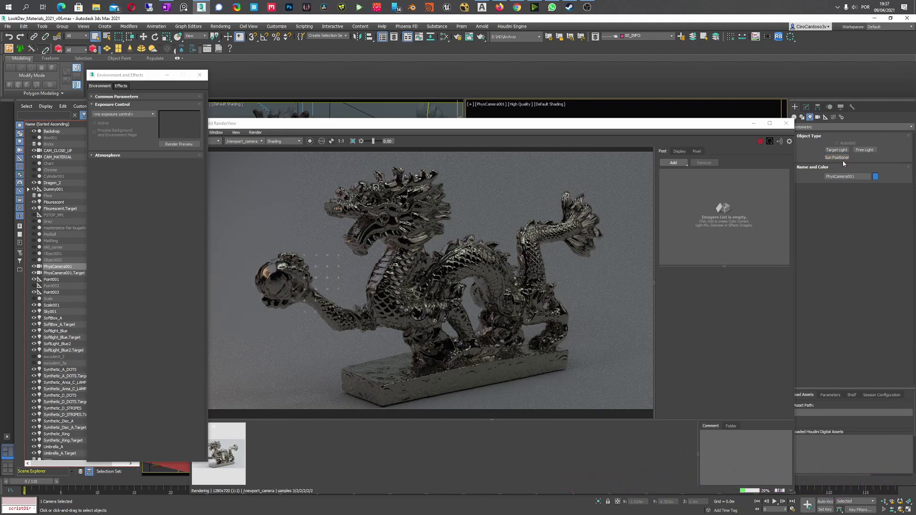
{"action": "left_click", "coordinate": [836, 149]}
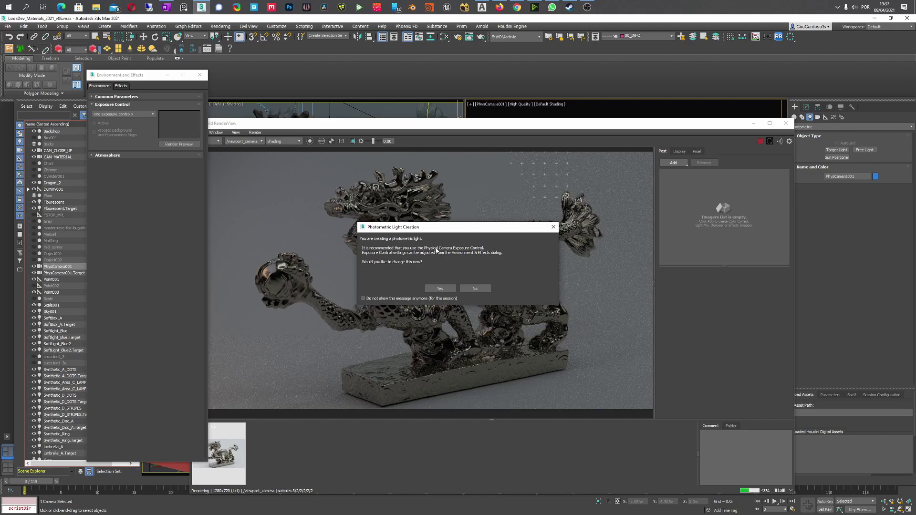
{"action": "left_click", "coordinate": [440, 288]}
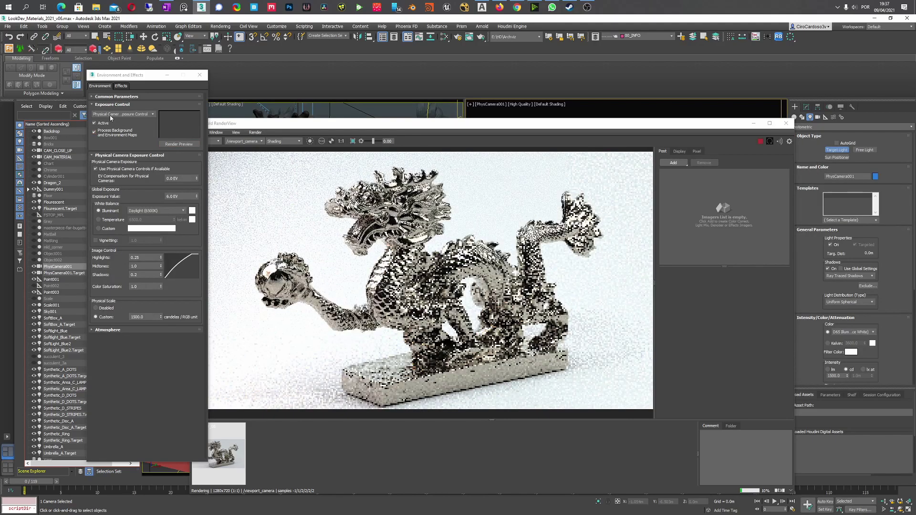